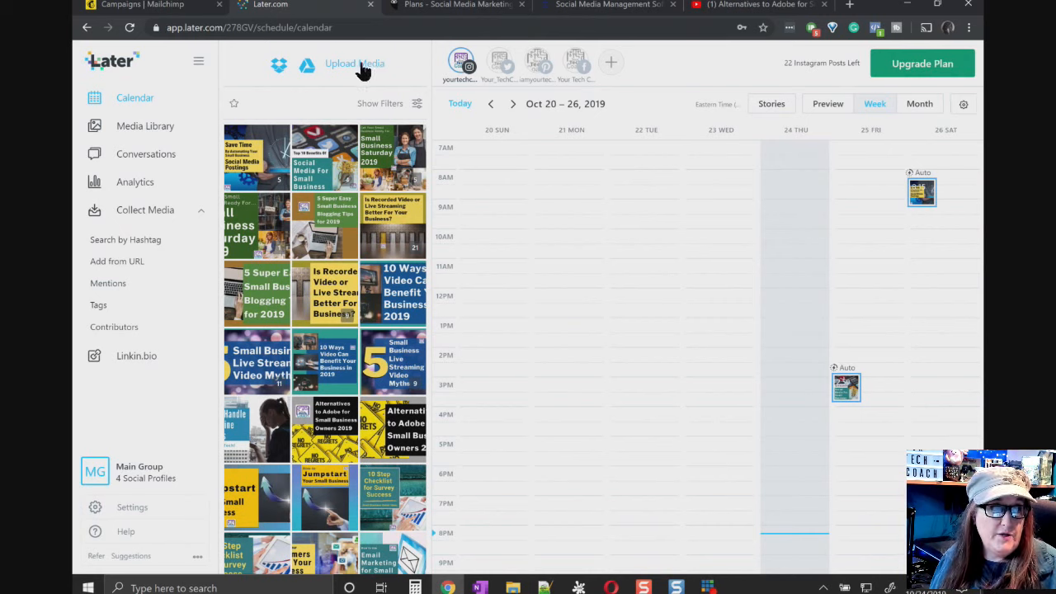
- Inspect the file chooser for uploading media, close it without choosing a file, and browse the media thumbnails
left_click(363, 65)
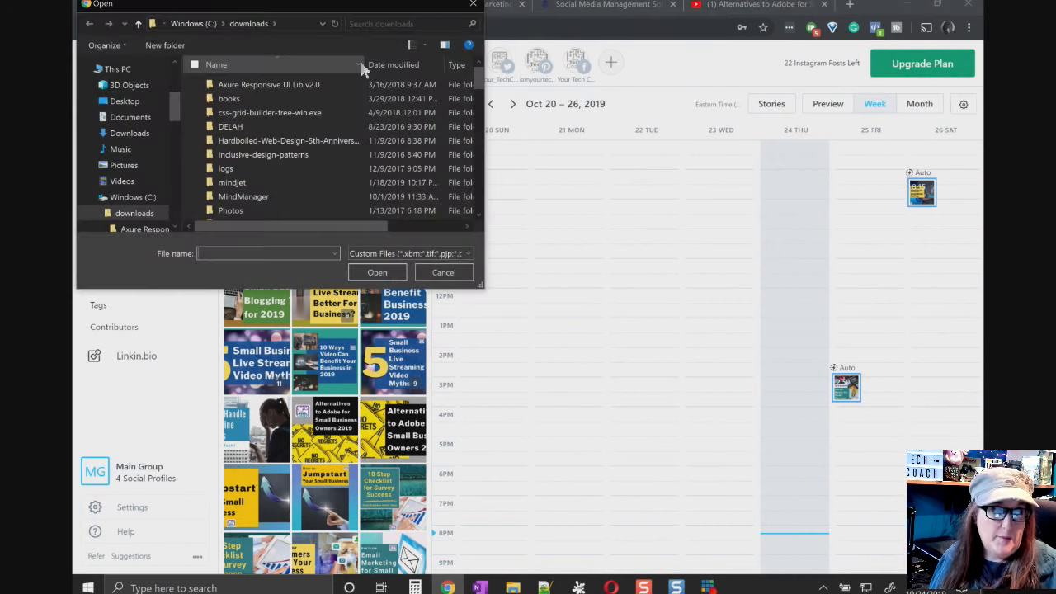
left_click(473, 4)
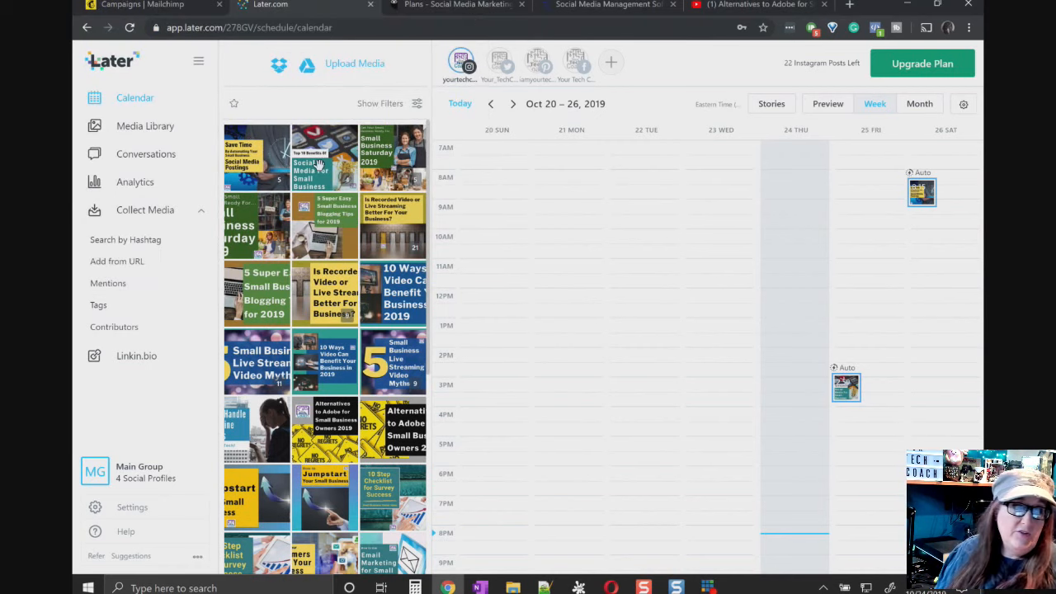
scroll(322, 190, "down", 3)
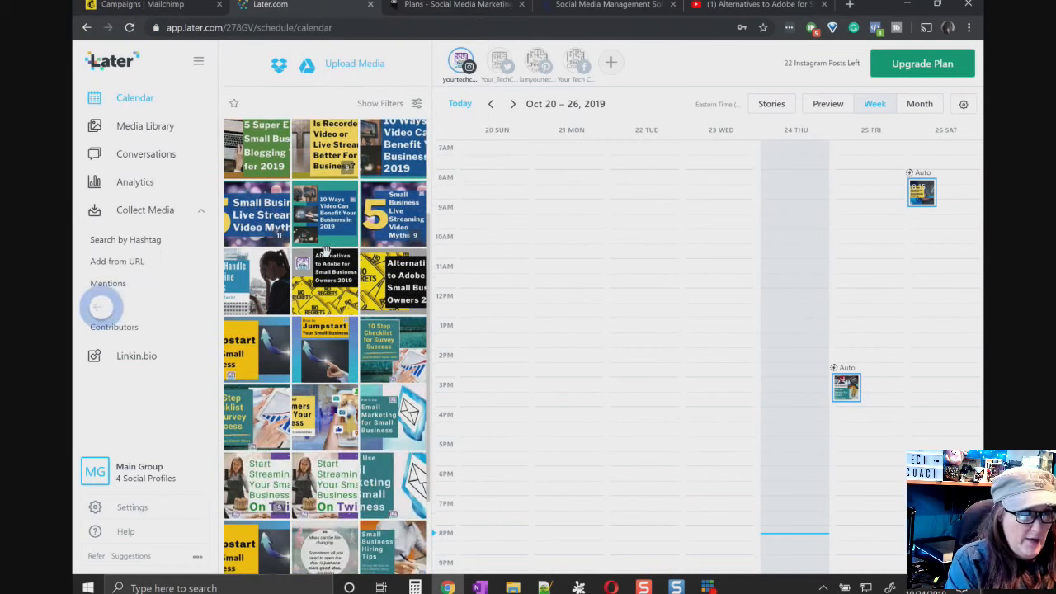
scroll(326, 251, "up", 2)
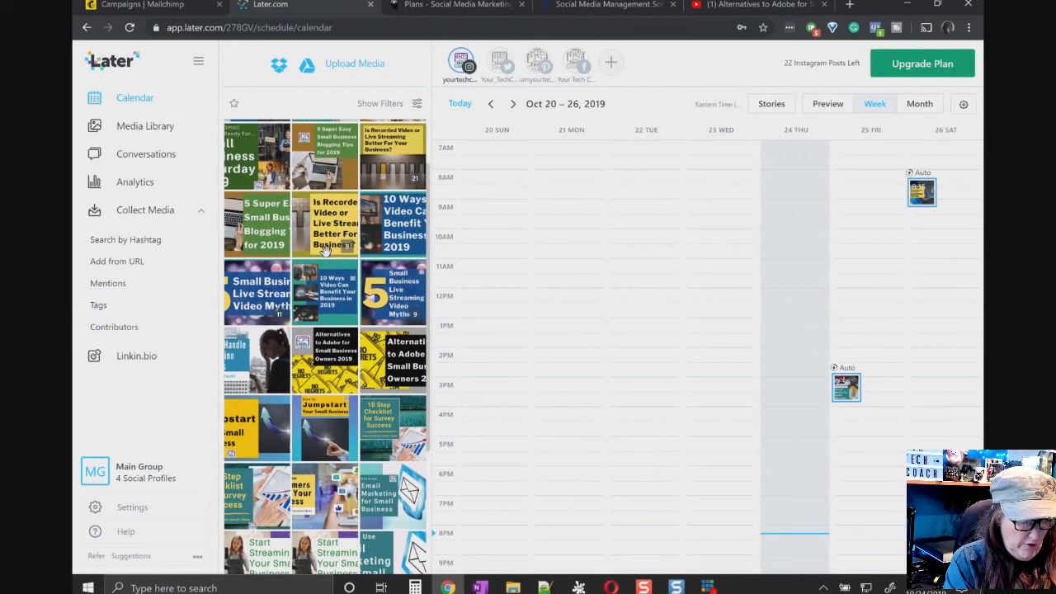
- Show the Twitter profile's schedule in month view and dismiss the past-schedule notice
left_click(499, 66)
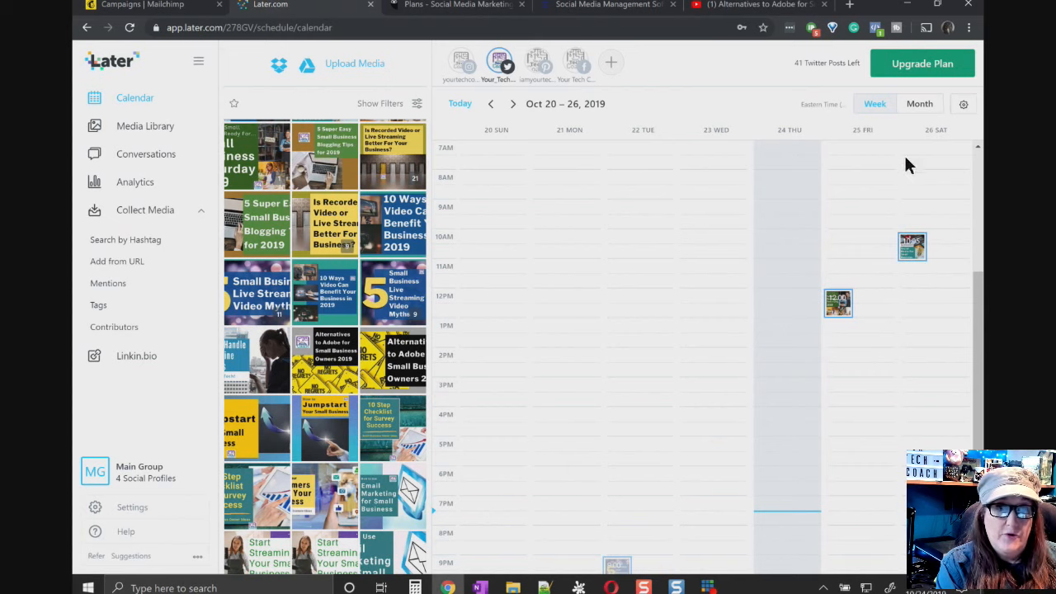
left_click(919, 107)
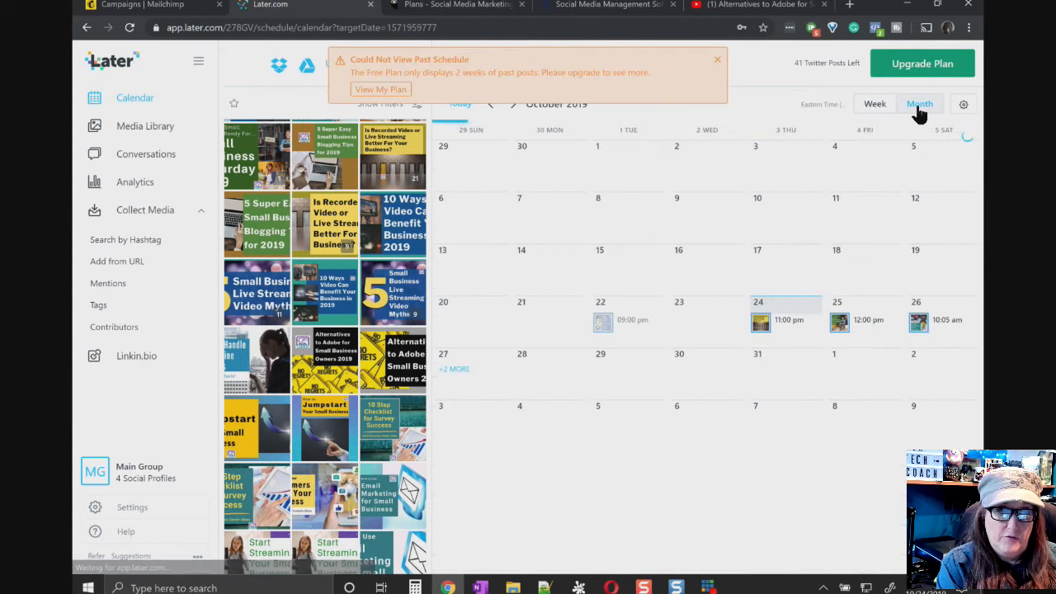
left_click(718, 60)
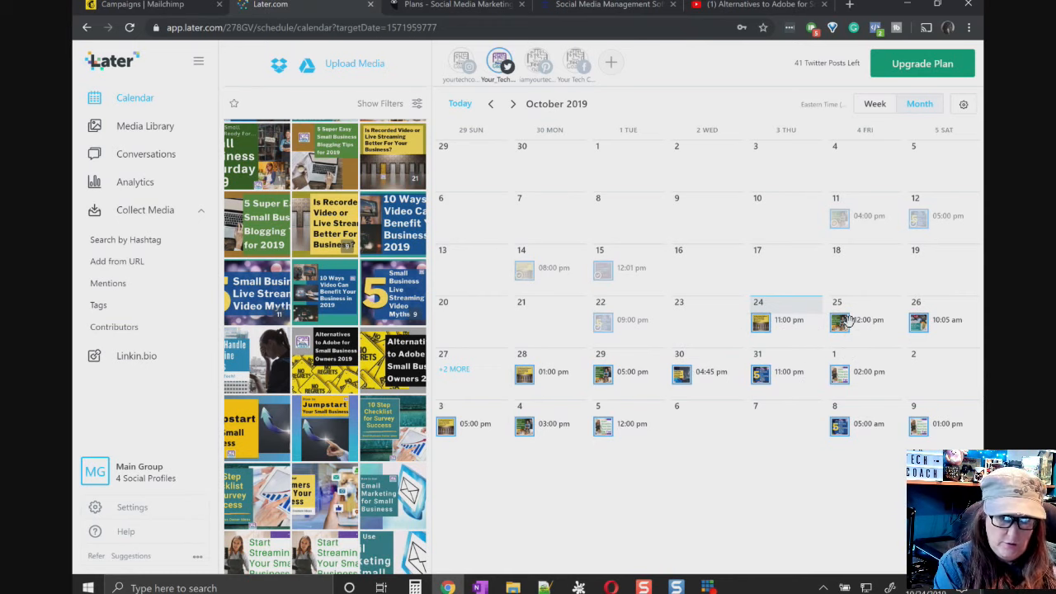
- Review the October 2019 month schedules of the Pinterest, Facebook and Instagram profiles, dismissing the notice for each
left_click(533, 72)
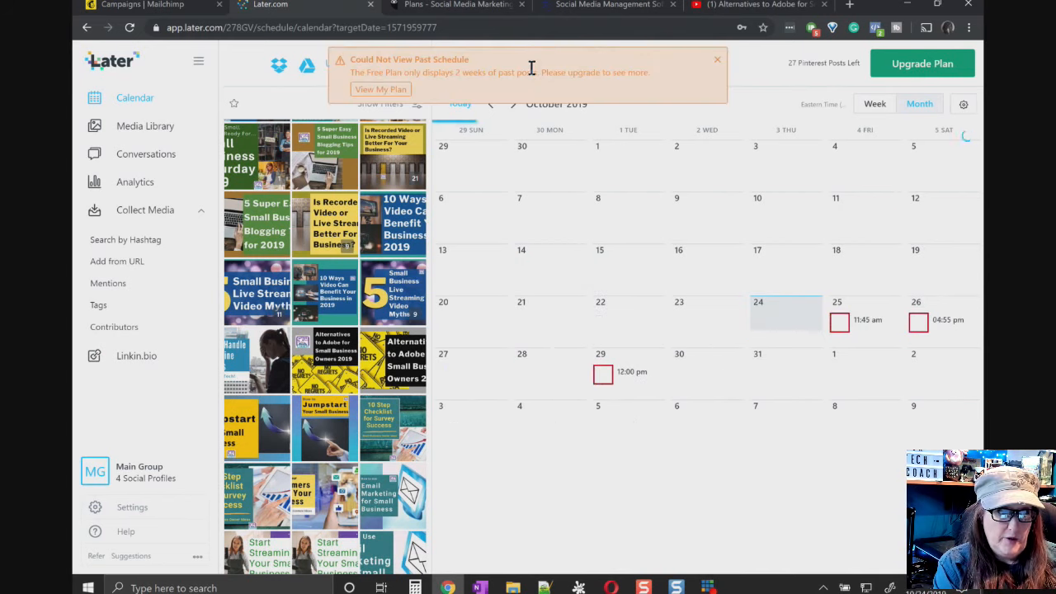
left_click(717, 61)
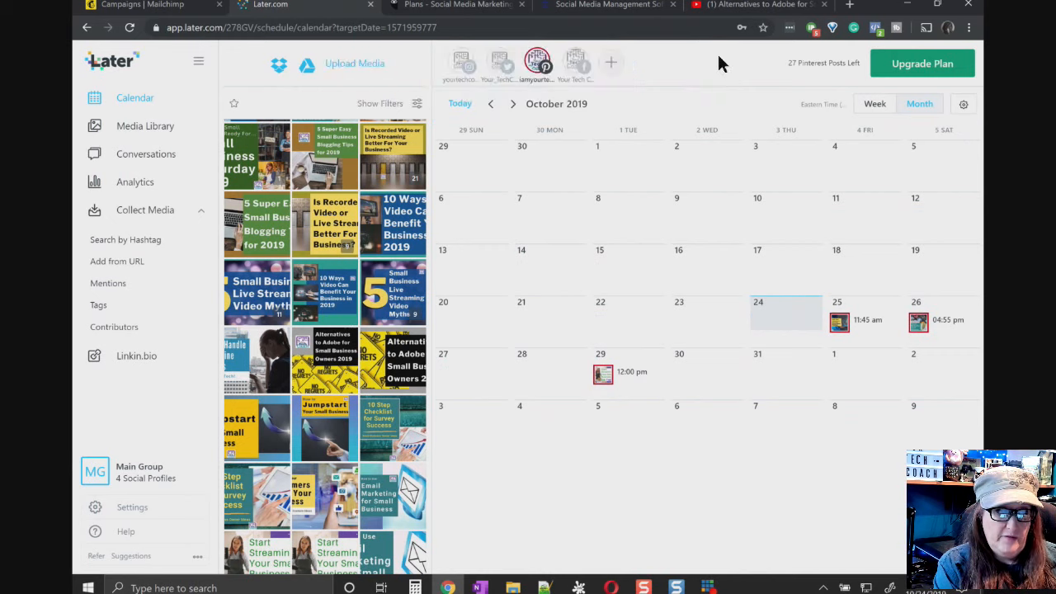
left_click(570, 67)
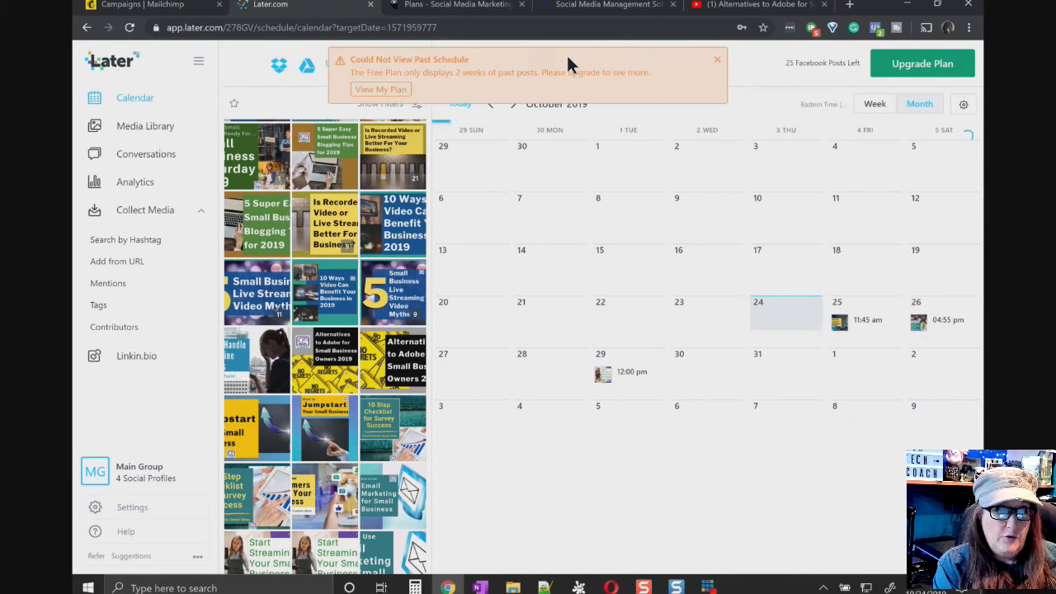
left_click(717, 61)
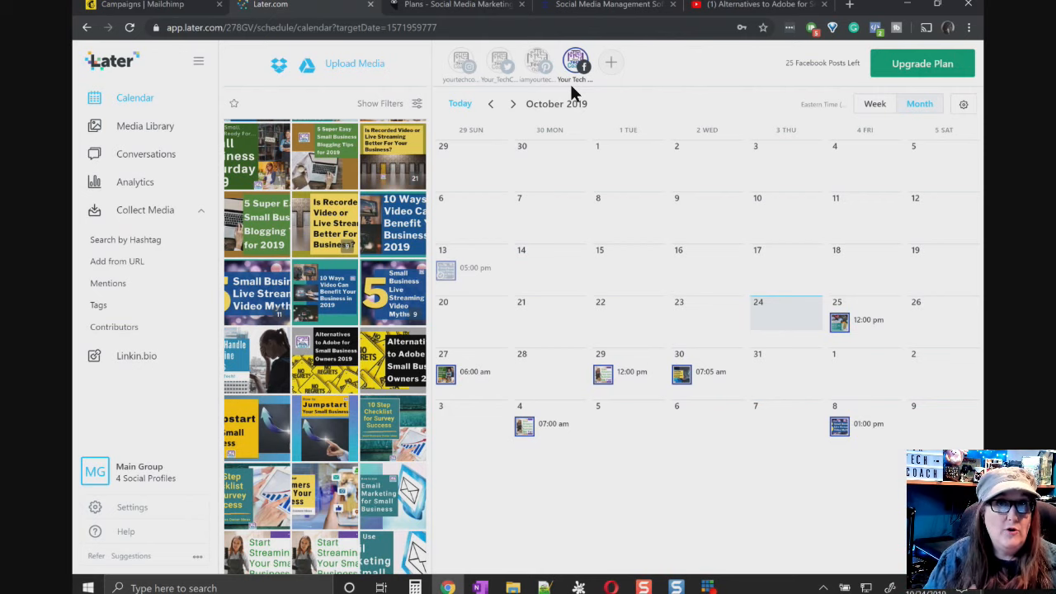
left_click(463, 73)
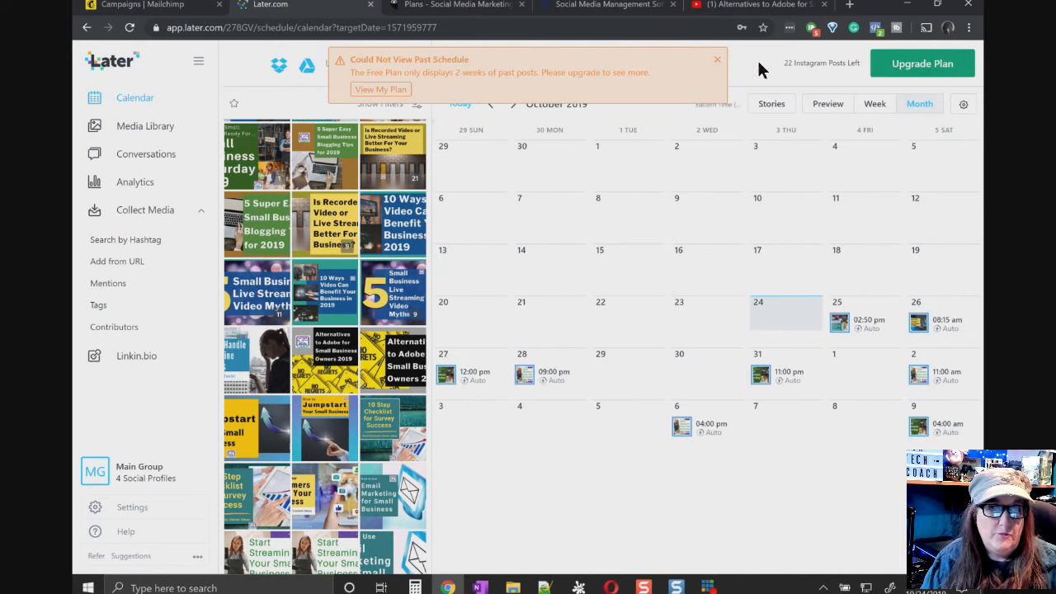
left_click(718, 63)
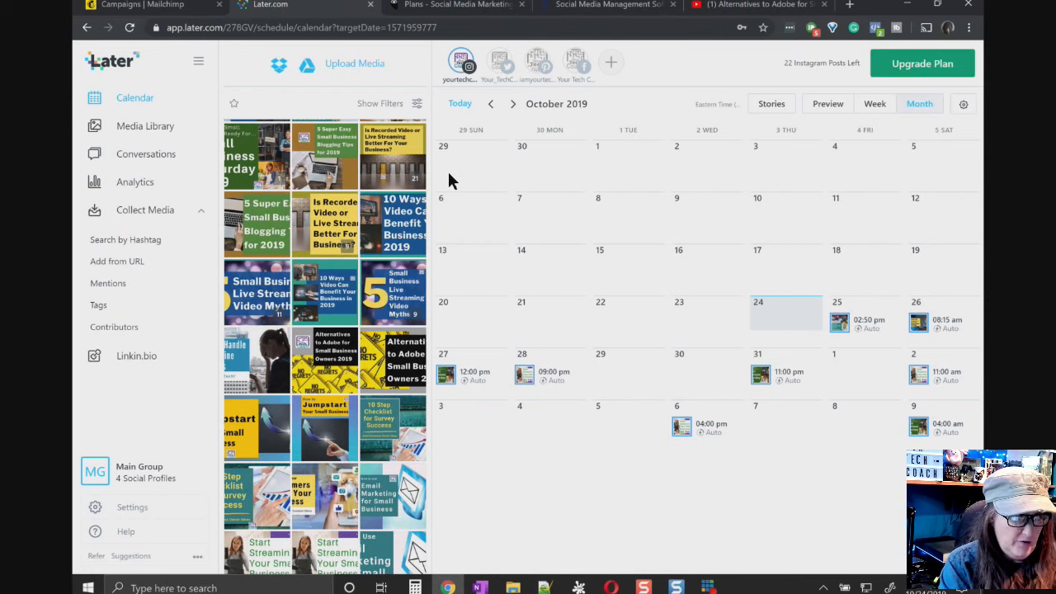
- Examine the scheduled posts for the "5 Small Business Live Streaming Video Myths" image and close its details
left_click(260, 295)
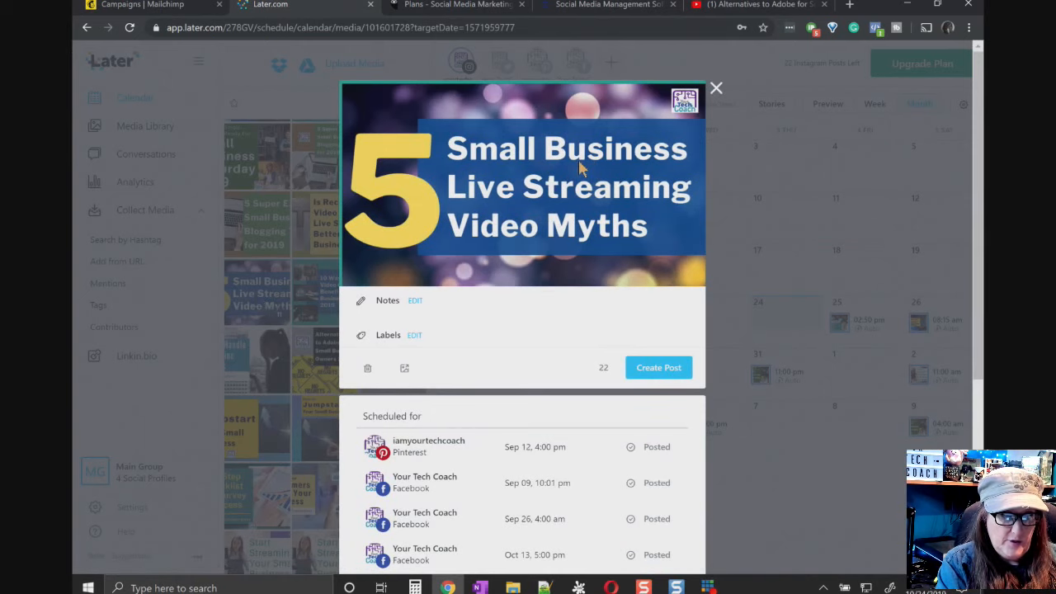
left_click(717, 88)
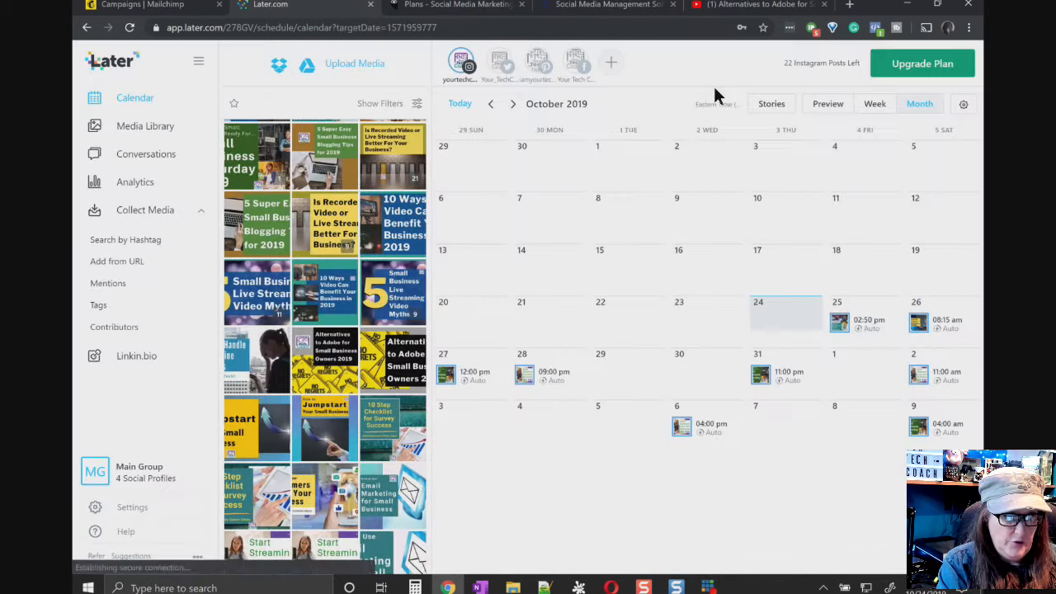
left_click(266, 307)
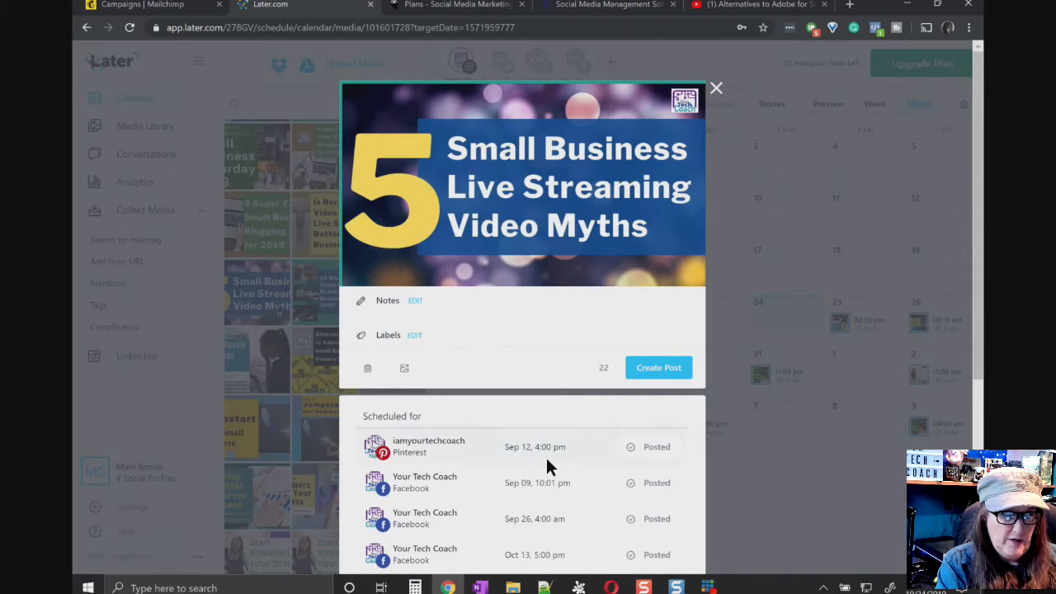
scroll(547, 462, "down", 2)
scroll(547, 465, "down", 5)
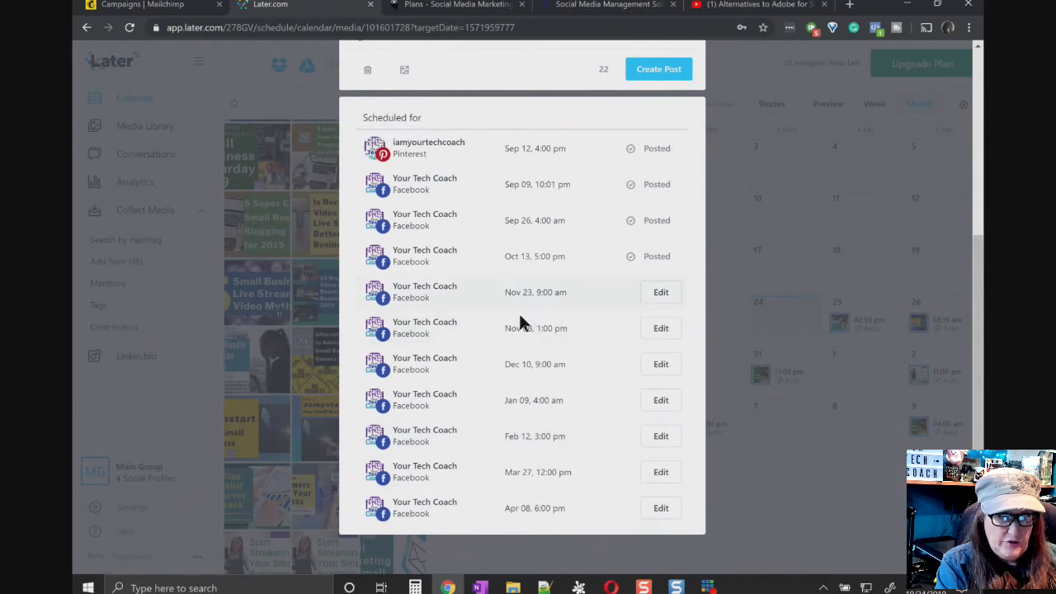
left_click(785, 172)
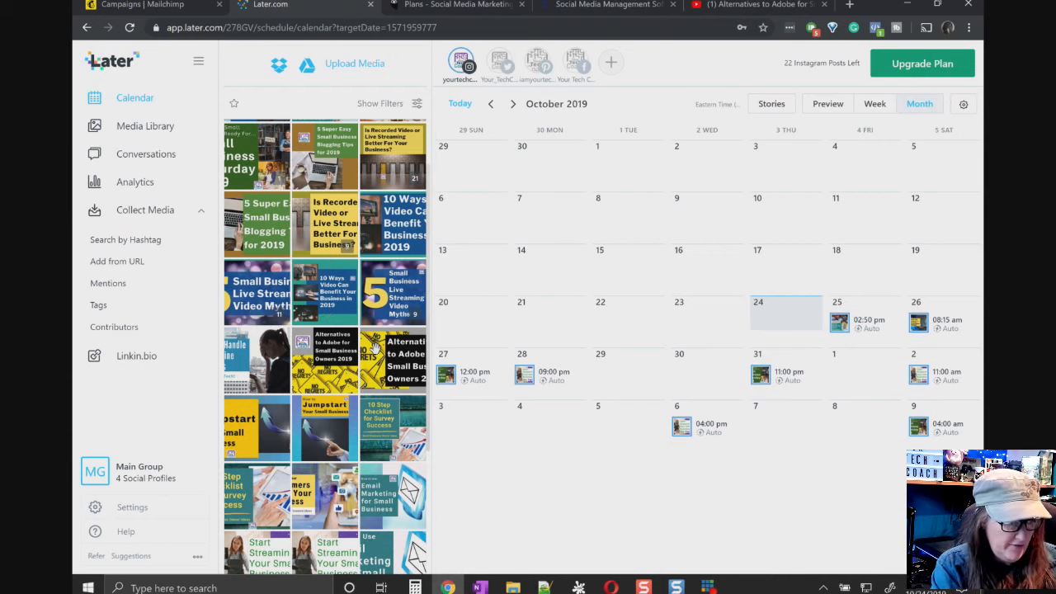
- Create an Instagram post on November 4 from the "5 Small Business Live Streaming Video Myths" image, captioned "Learn more about live streaming for your business~"
left_click_drag(252, 310, 553, 428)
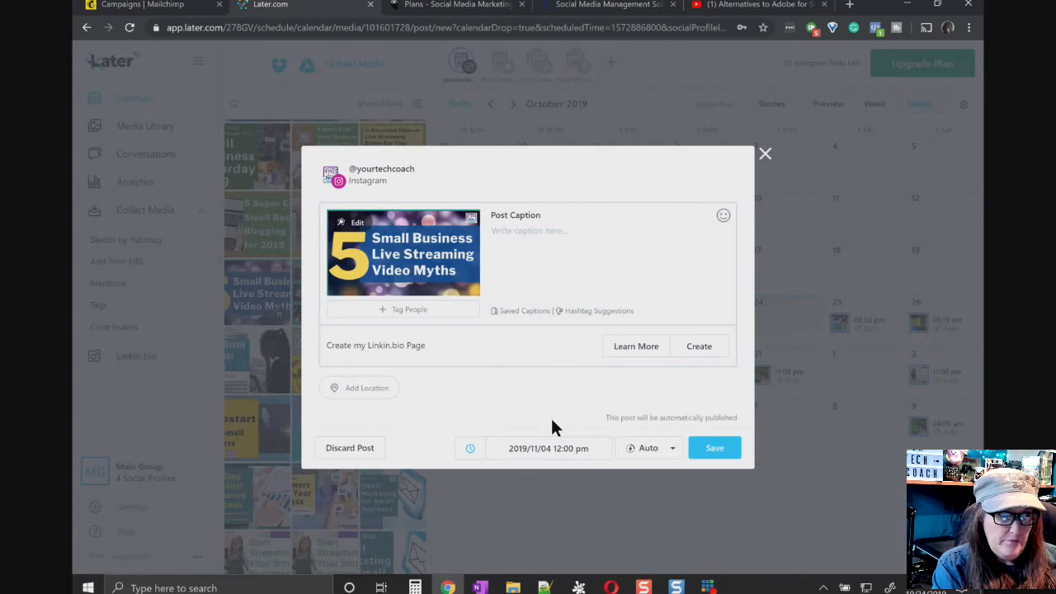
left_click(518, 237)
type("L")
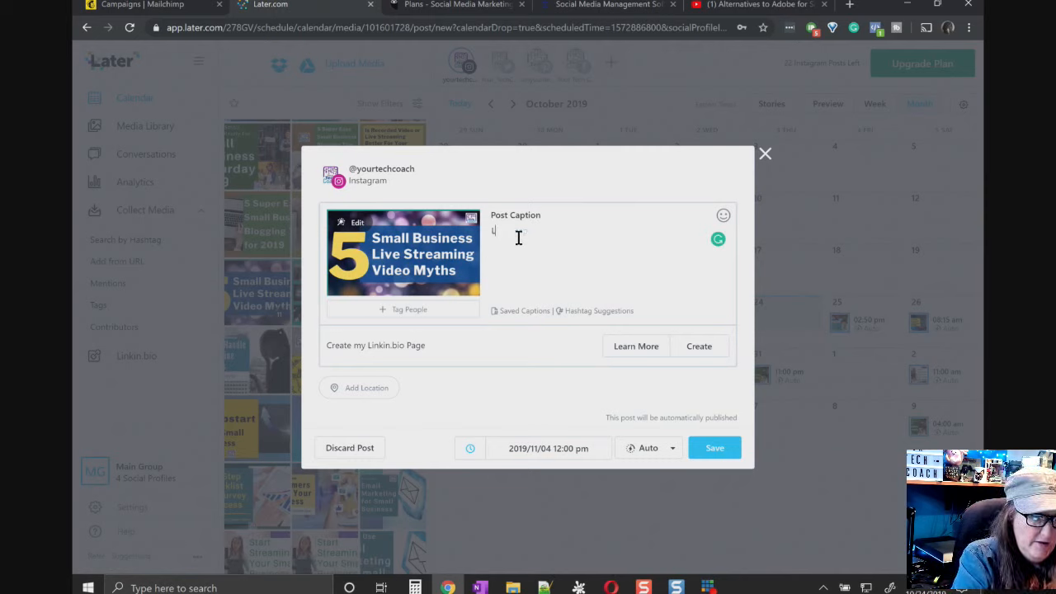
type("earn more")
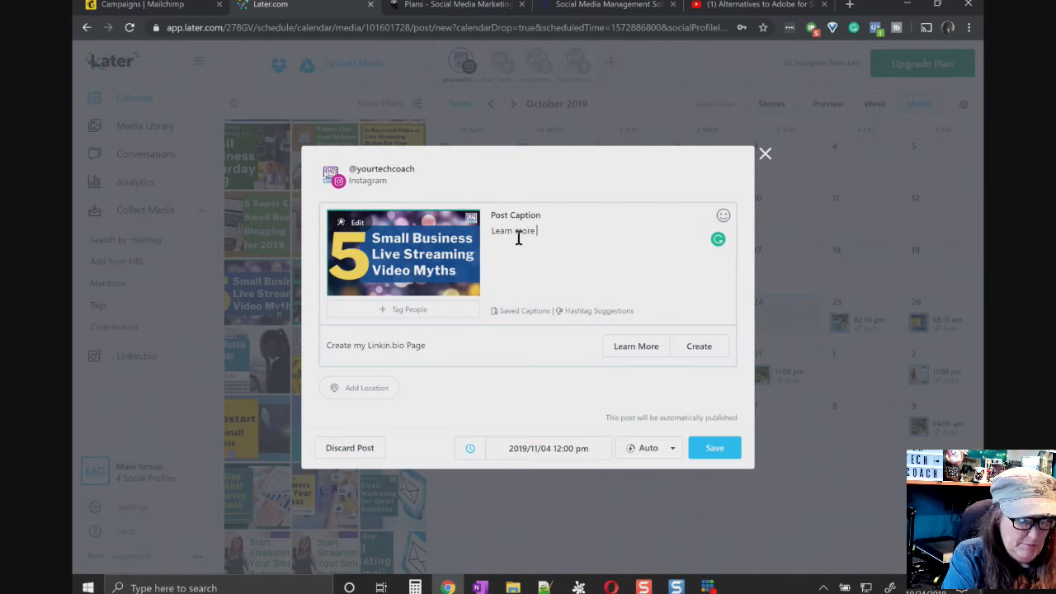
type("about")
key("BackSpace")
key("BackSpace")
key("BackSpace")
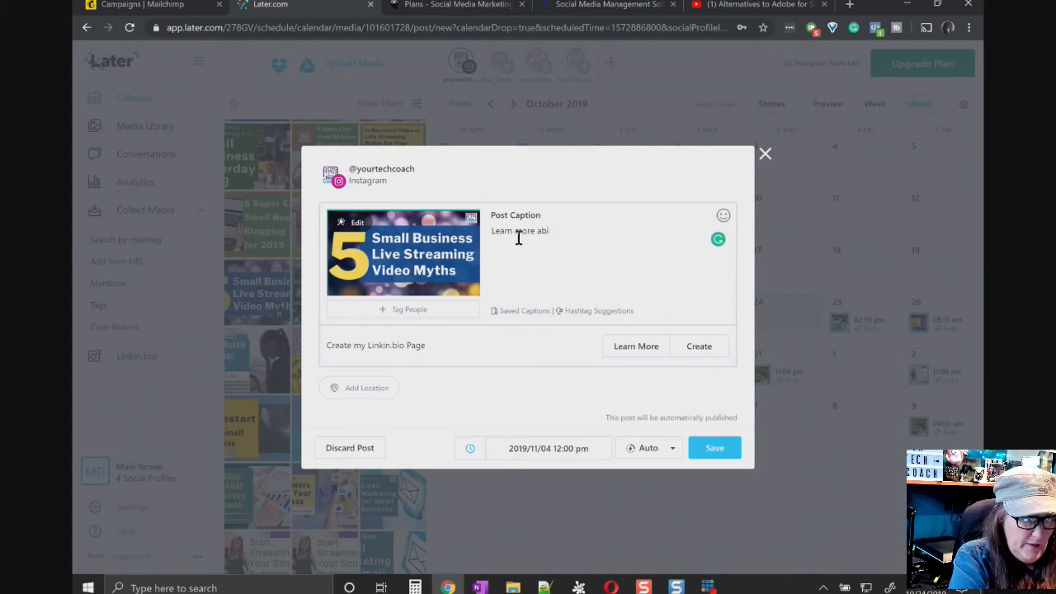
type("out live ")
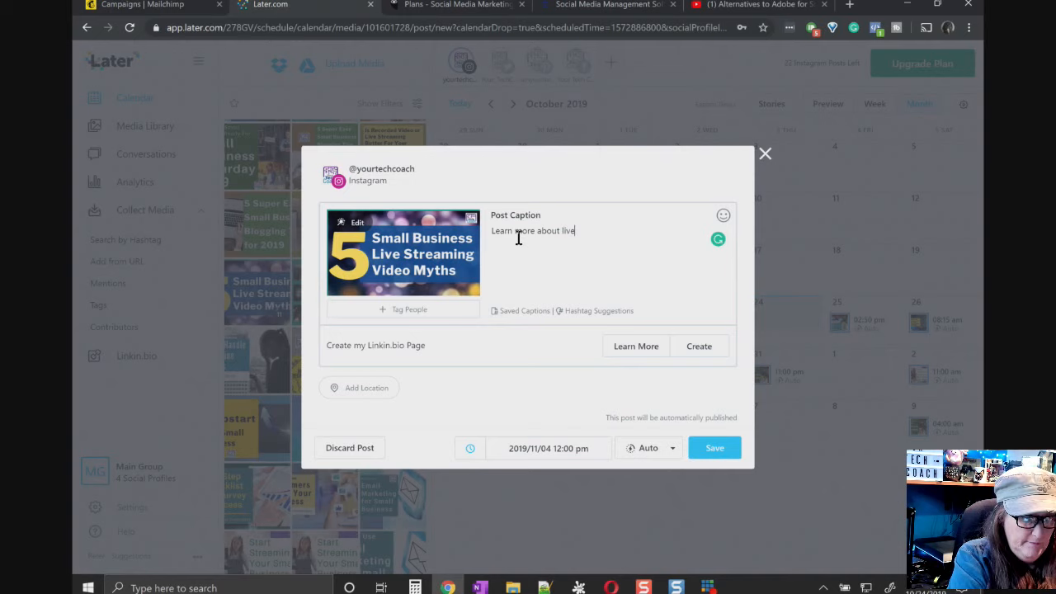
type("streaming ")
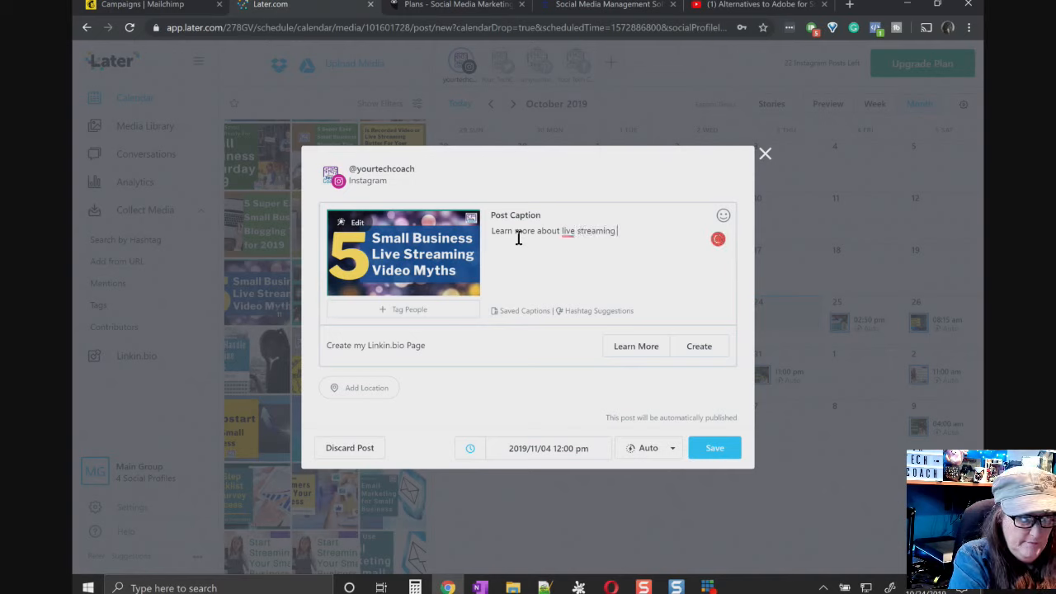
type("for your bu")
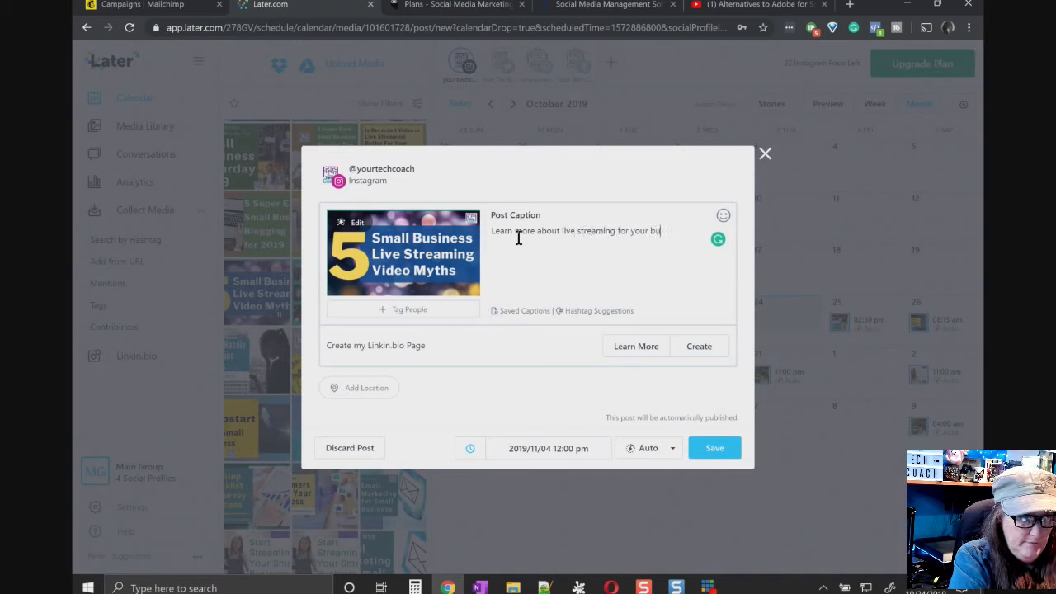
type("sniness")
key("BackSpace")
key("BackSpace")
key("BackSpace")
key("BackSpace")
key("BackSpace")
key("BackSpace")
type("iness -")
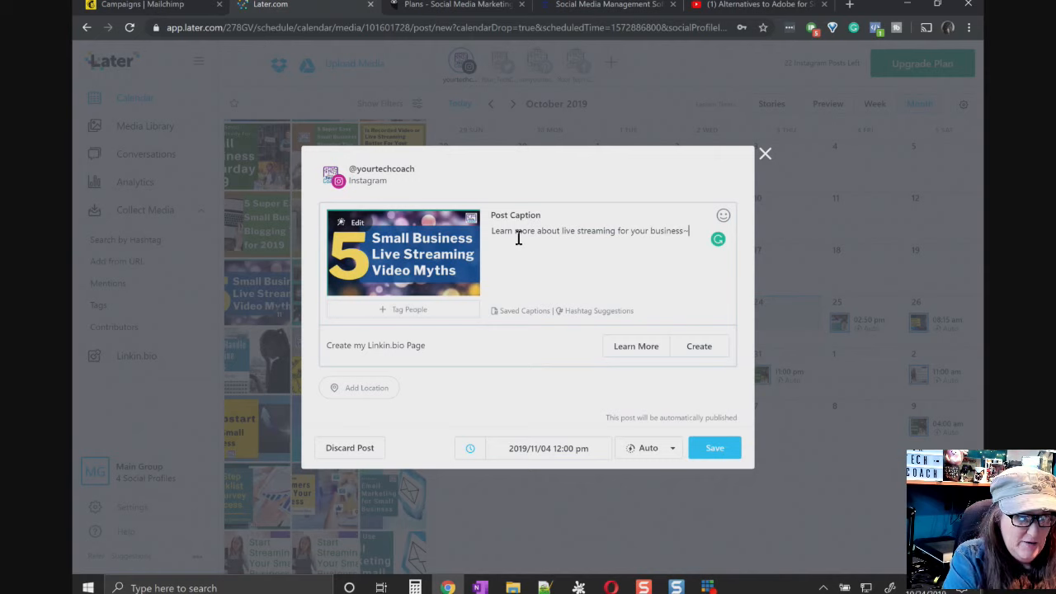
- Start a hashtag line below the caption sentence with a hashtag beginning "#busi"
key("Return")
type("#busin")
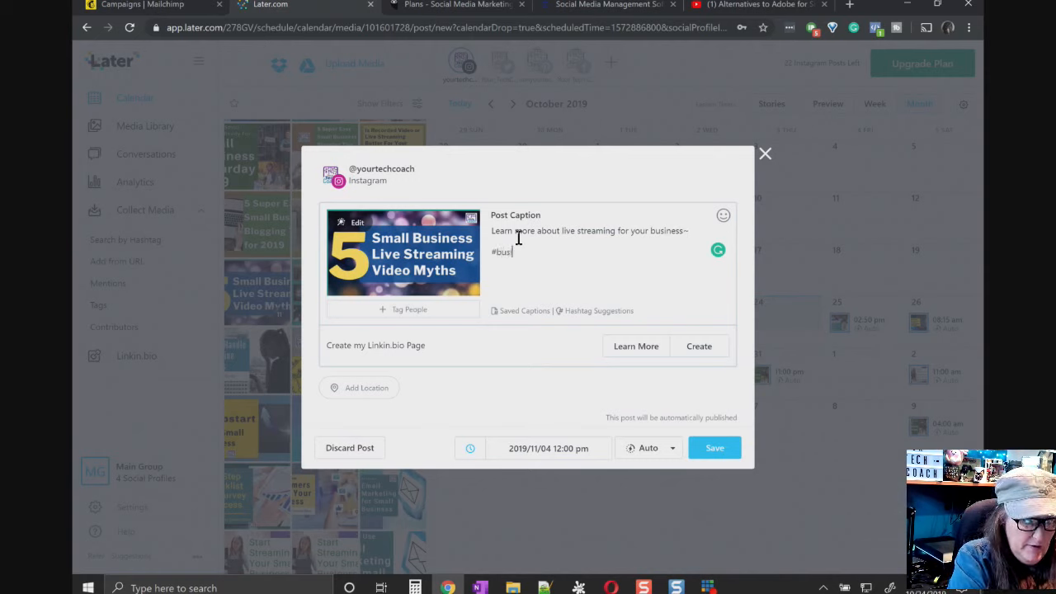